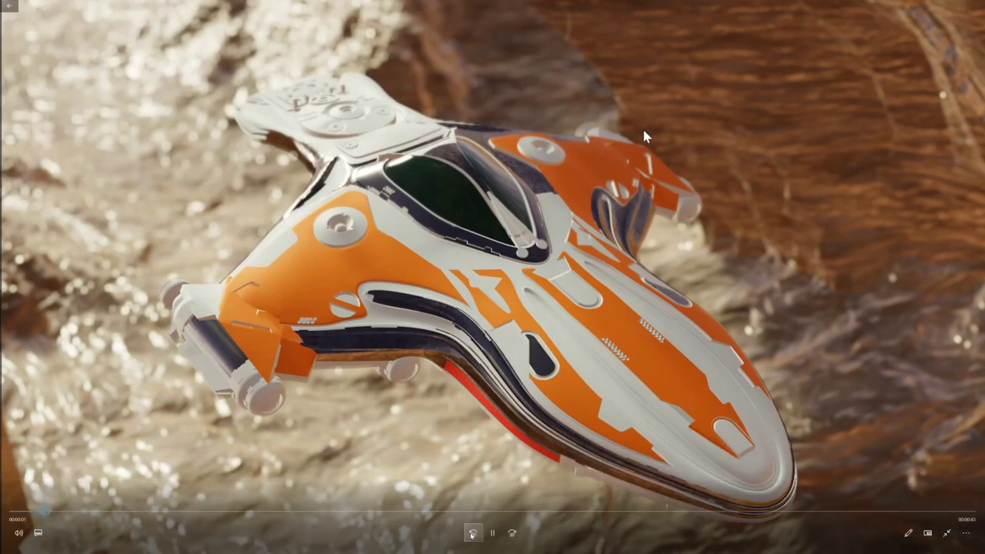
Resume the tutorial video so it plays past the orange spaceship render into ZBrush
left_click(680, 185)
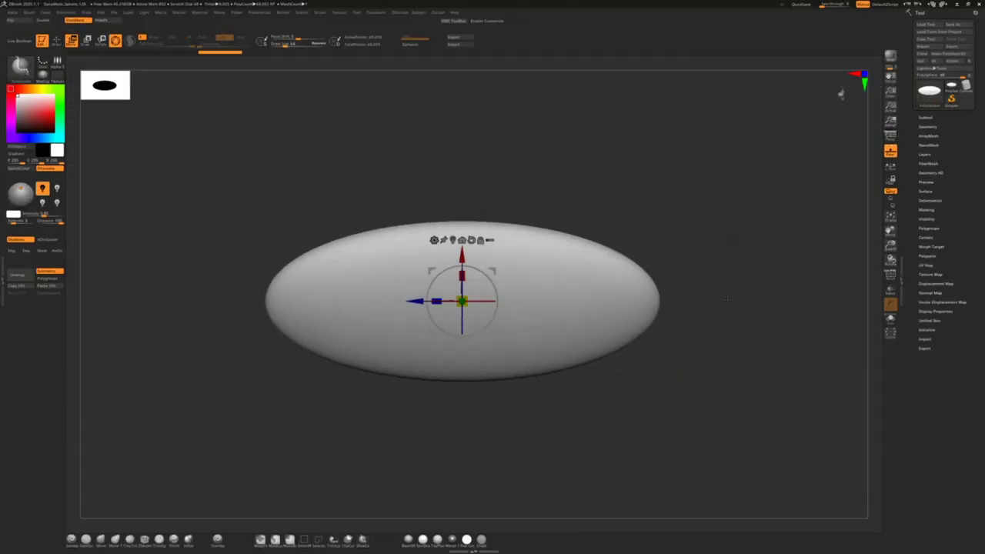
Show the polygroup wireframe, return to Draw mode, and turn the oval sphere edge-on
key("shift+f")
key("q")
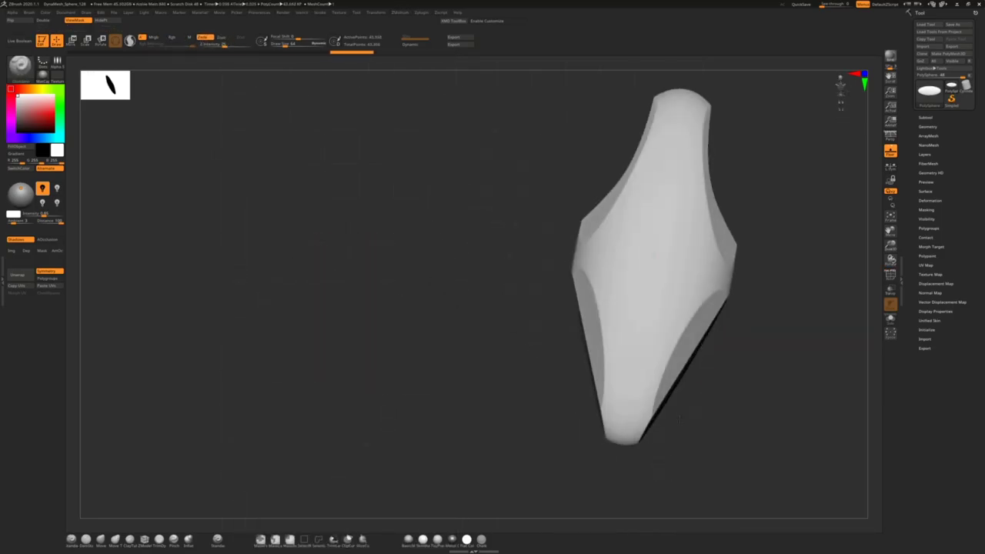
left_click_drag(679, 420, 604, 366)
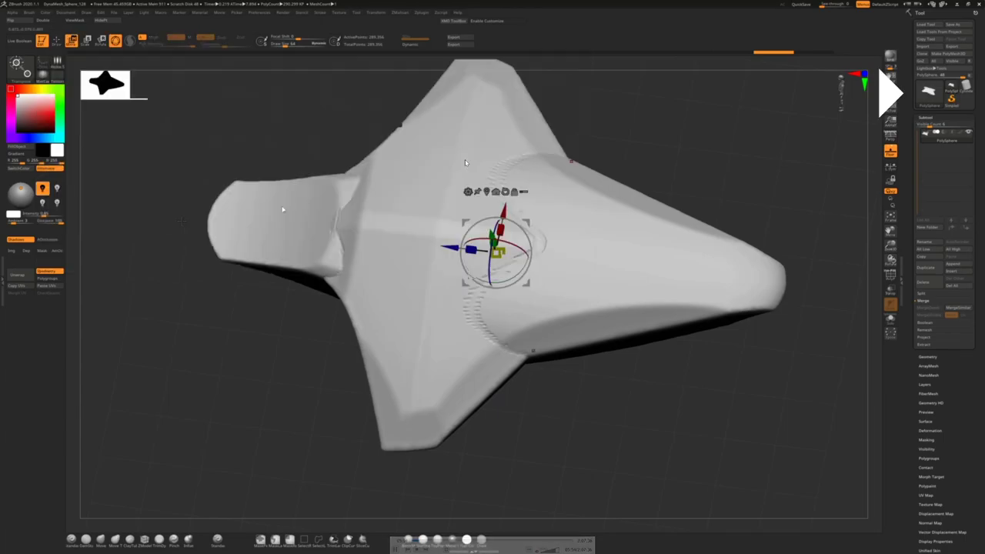
Switch to a different sculpting brush, turn the hull, and ZRemesh it into even quads
key("b")
key("b")
key("b")
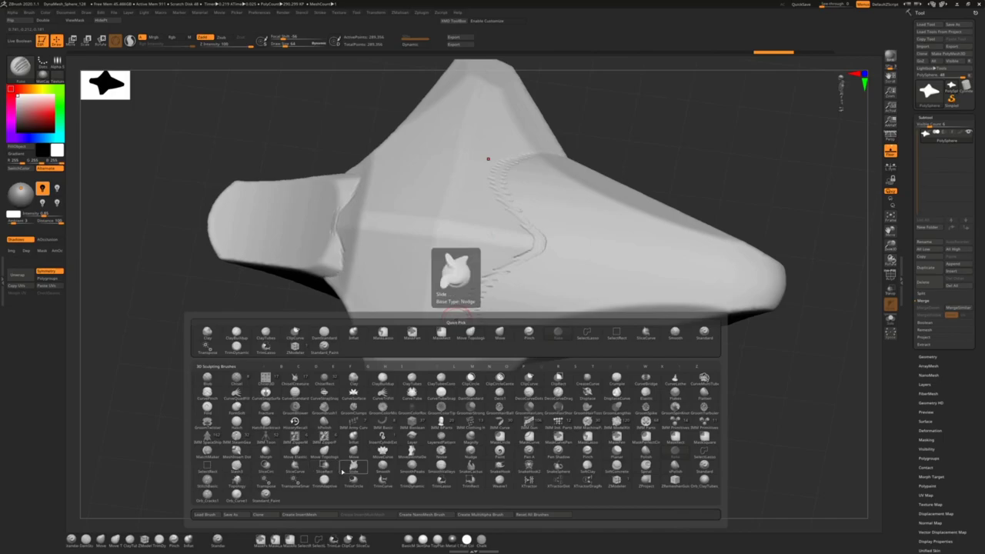
left_click(350, 467)
mouse_move(780, 297)
left_mouse_down()
mouse_move(462, 196)
mouse_move(496, 241)
mouse_move(511, 331)
mouse_move(409, 257)
mouse_move(677, 297)
left_mouse_up()
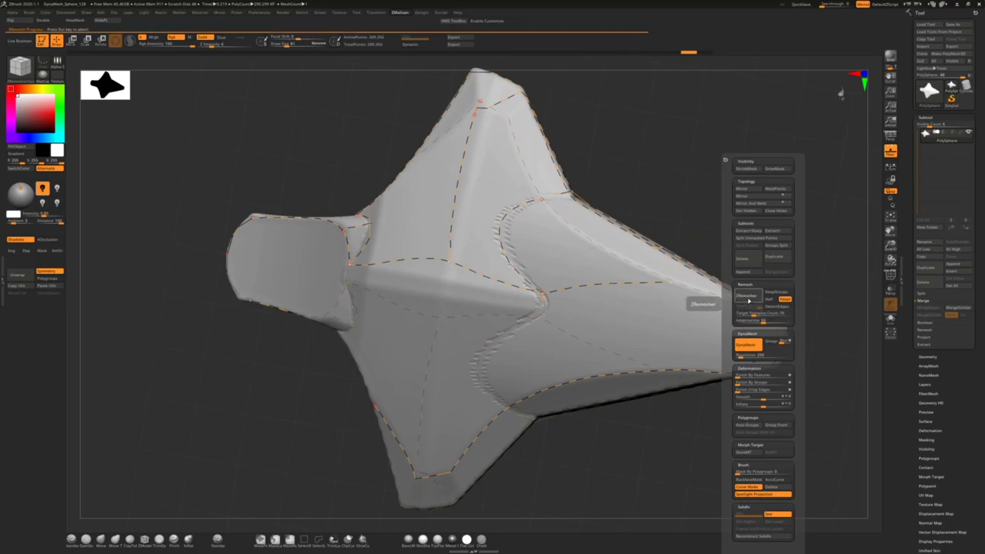
left_click(694, 299)
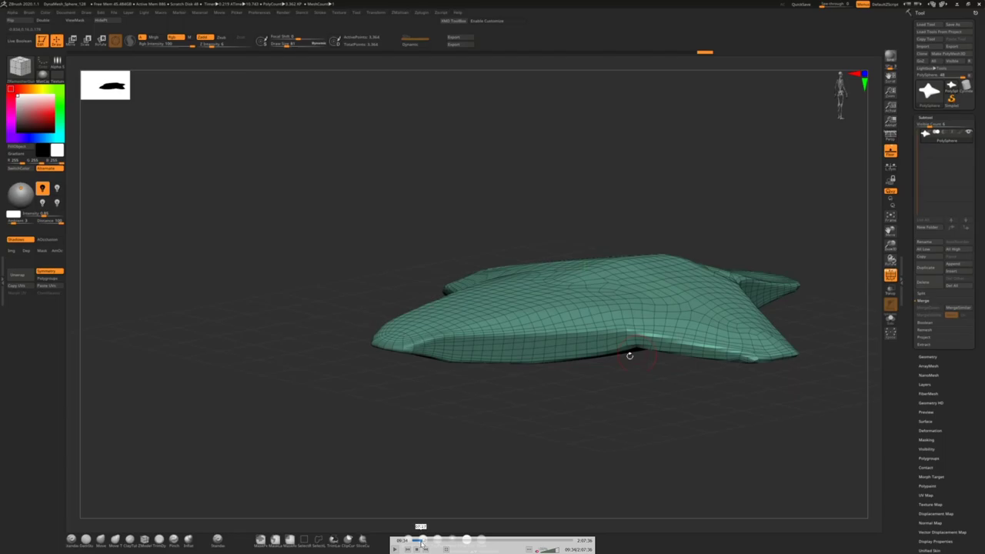
Jump the video ahead to where green polygroup bands line both wing edges
left_click(421, 542)
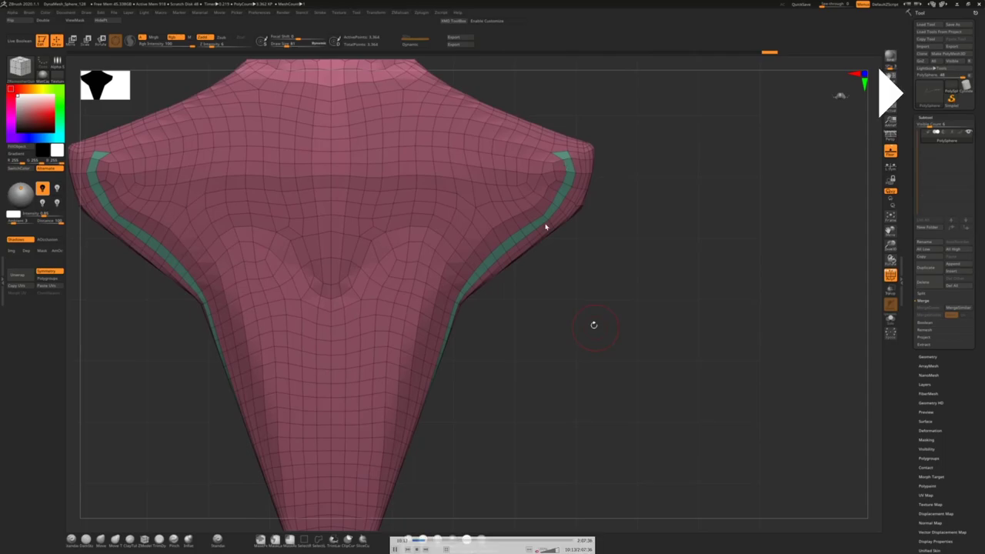
Orbit to top and front views and paint another polygroup panel onto the hull
mouse_move(593, 325)
left_mouse_down()
mouse_move(448, 439)
mouse_move(695, 277)
left_mouse_up()
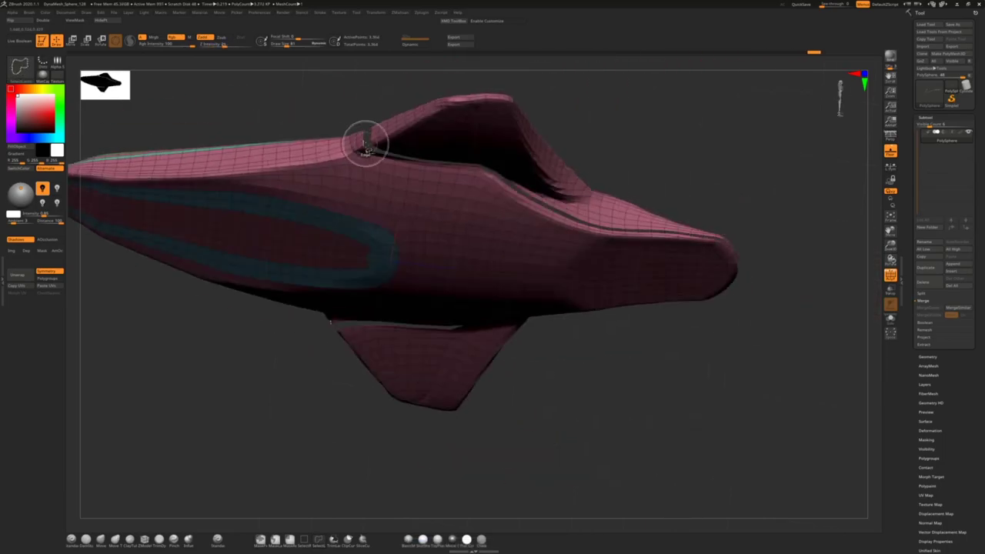
left_click_drag(489, 212, 598, 356)
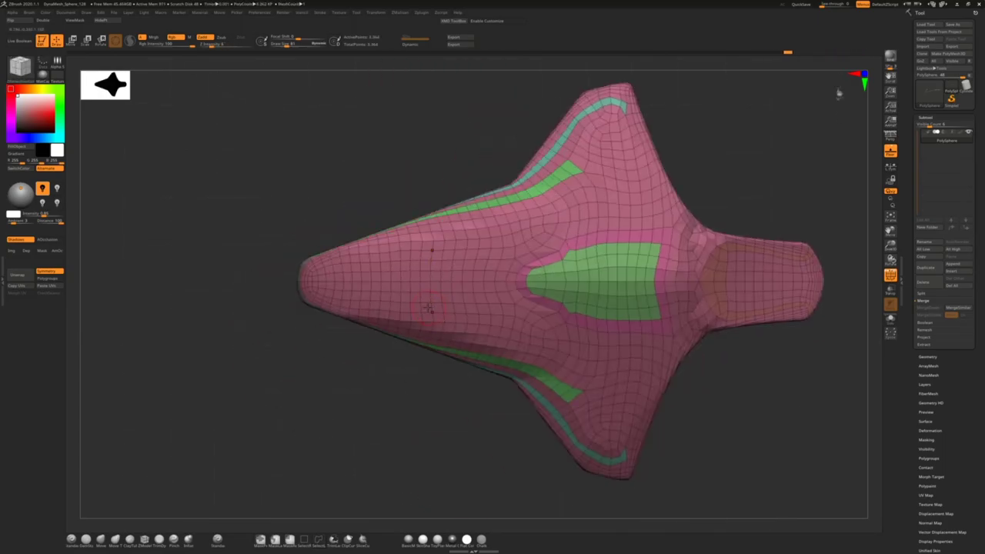
left_click_drag(318, 282, 527, 248)
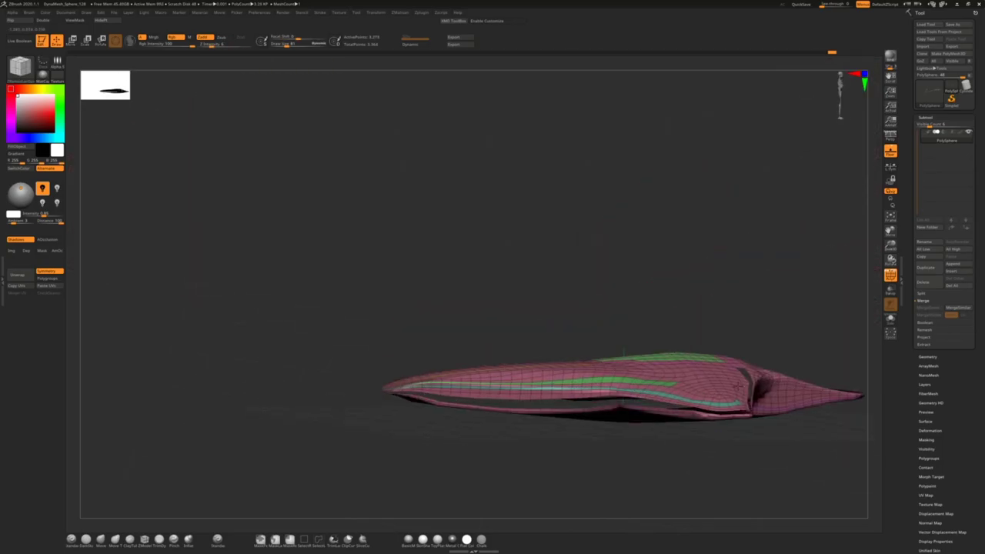
mouse_move(585, 323)
left_mouse_down()
mouse_move(732, 411)
mouse_move(592, 335)
mouse_move(669, 363)
left_mouse_up()
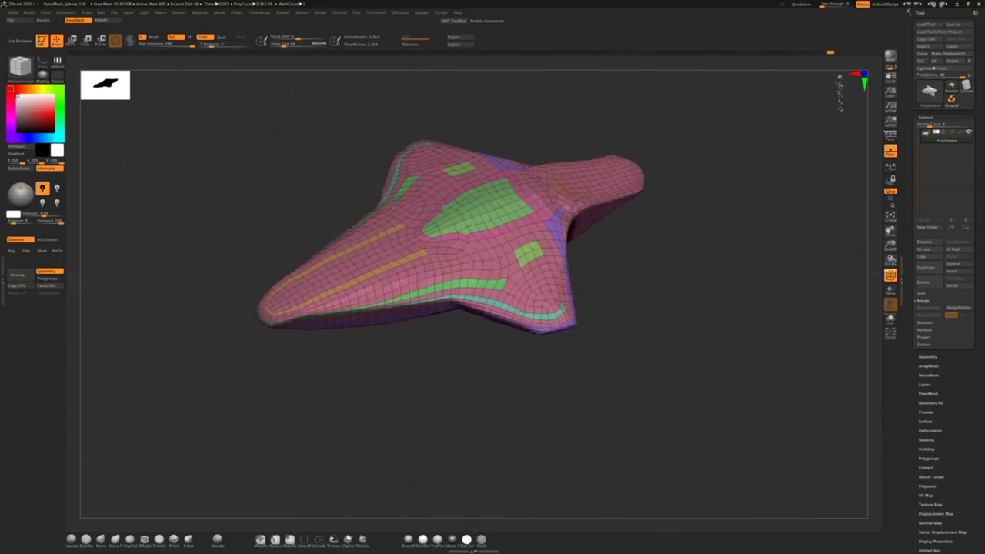
key("space")
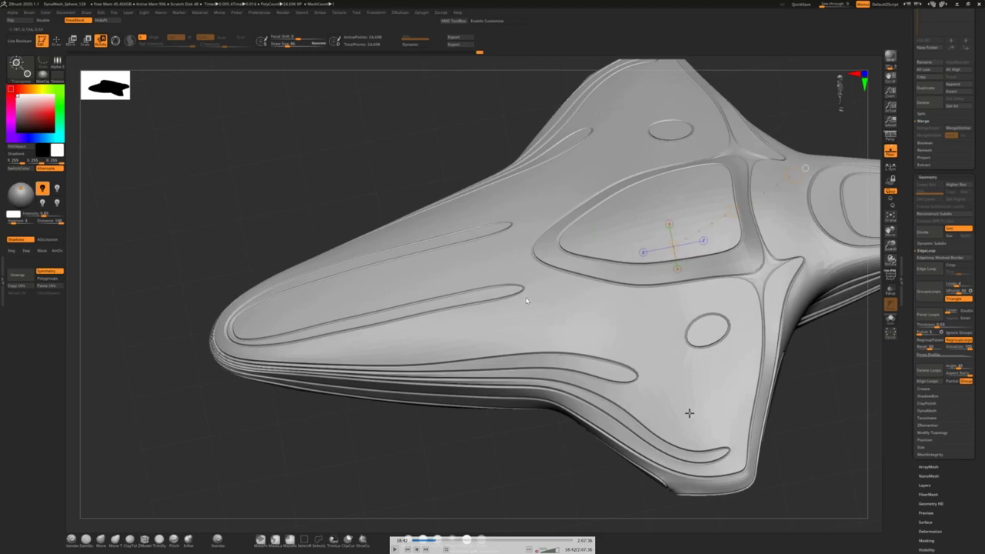
Orbit the hull through side, front, nose and top views to inspect the round wing domes
key("q")
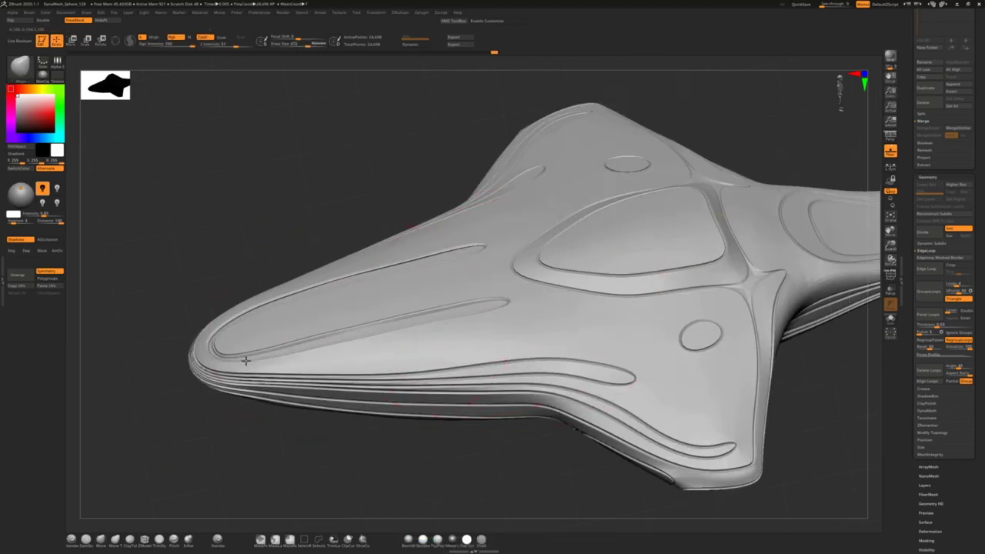
left_click_drag(477, 477, 672, 312, "shift")
mouse_move(672, 311)
right_mouse_down()
mouse_move(672, 251)
mouse_move(547, 321)
mouse_move(472, 297)
mouse_move(475, 327)
mouse_move(385, 334)
mouse_move(406, 396)
mouse_move(492, 331)
mouse_move(528, 340)
mouse_move(681, 220)
mouse_move(598, 309)
mouse_move(646, 297)
right_mouse_up()
mouse_move(606, 225)
right_mouse_down()
mouse_move(685, 352)
mouse_move(670, 307)
mouse_move(619, 327)
right_mouse_up()
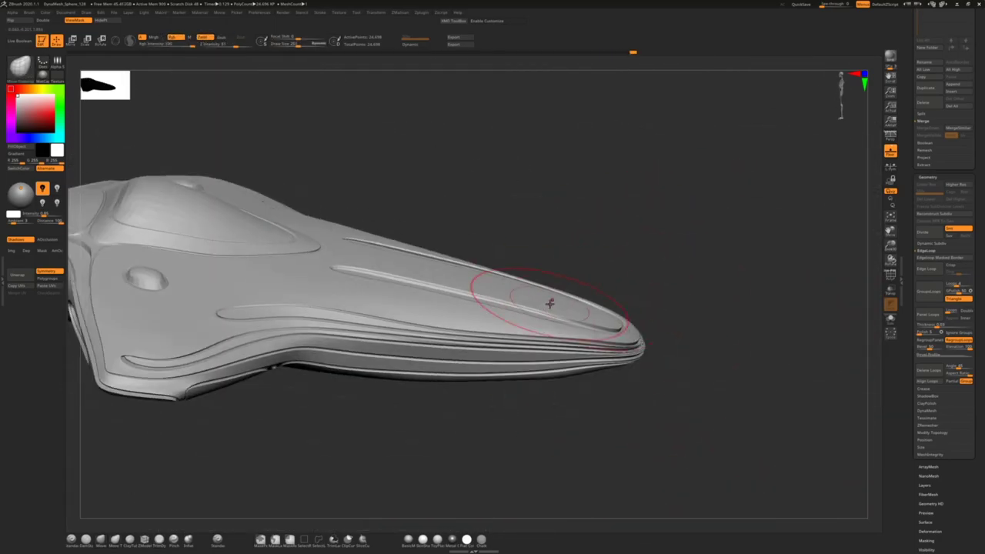
mouse_move(549, 303)
right_mouse_down()
mouse_move(675, 352)
mouse_move(268, 436)
mouse_move(423, 273)
mouse_move(477, 253)
mouse_move(534, 292)
mouse_move(538, 284)
mouse_move(492, 269)
mouse_move(561, 286)
mouse_move(470, 176)
mouse_move(600, 292)
mouse_move(659, 325)
mouse_move(450, 304)
mouse_move(462, 319)
mouse_move(492, 231)
mouse_move(584, 154)
right_mouse_up()
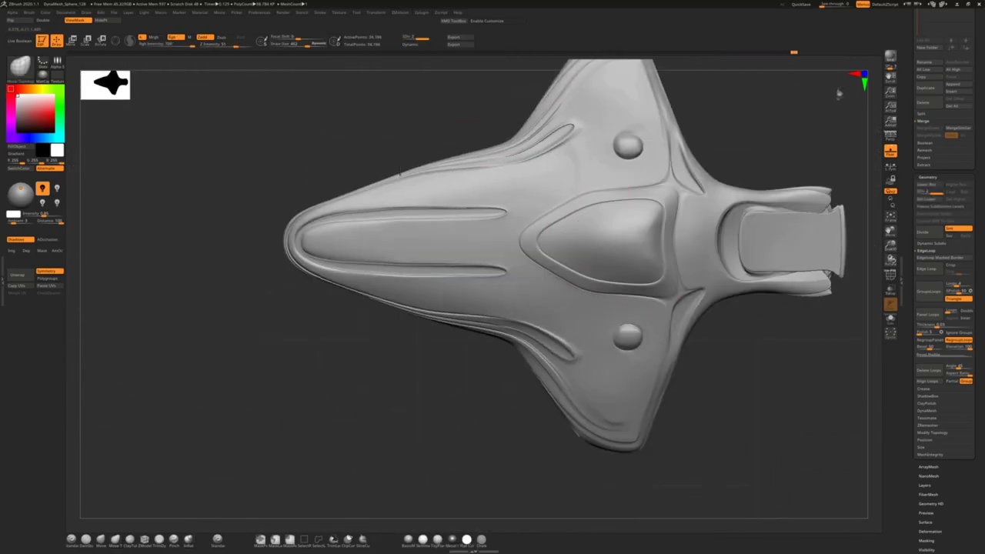
right_click_drag(399, 174, 555, 151)
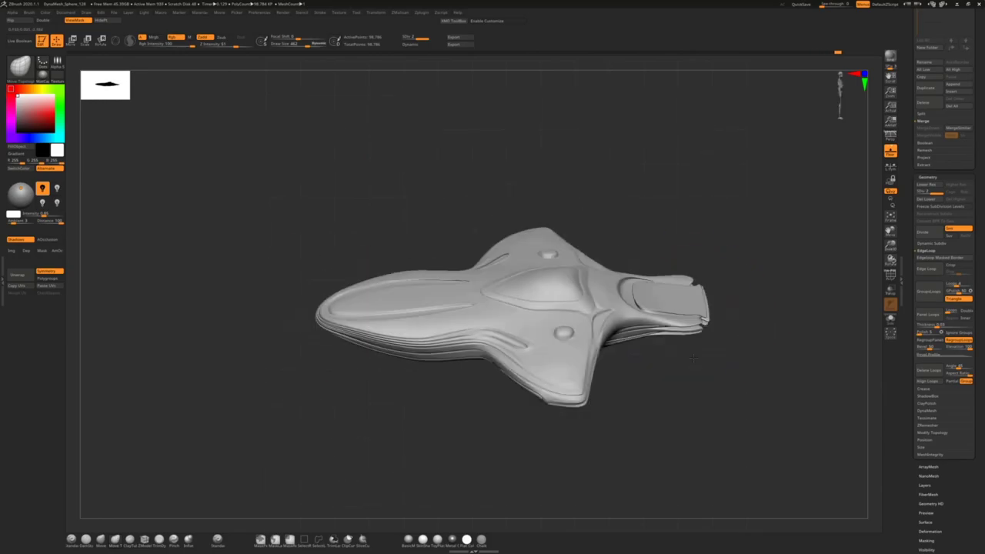
mouse_move(383, 247)
right_mouse_down()
mouse_move(690, 277)
mouse_move(626, 374)
right_mouse_up()
Show the polygroup colours, recolour the groups, and isolate the pink polygroup pieces
key("shift+f")
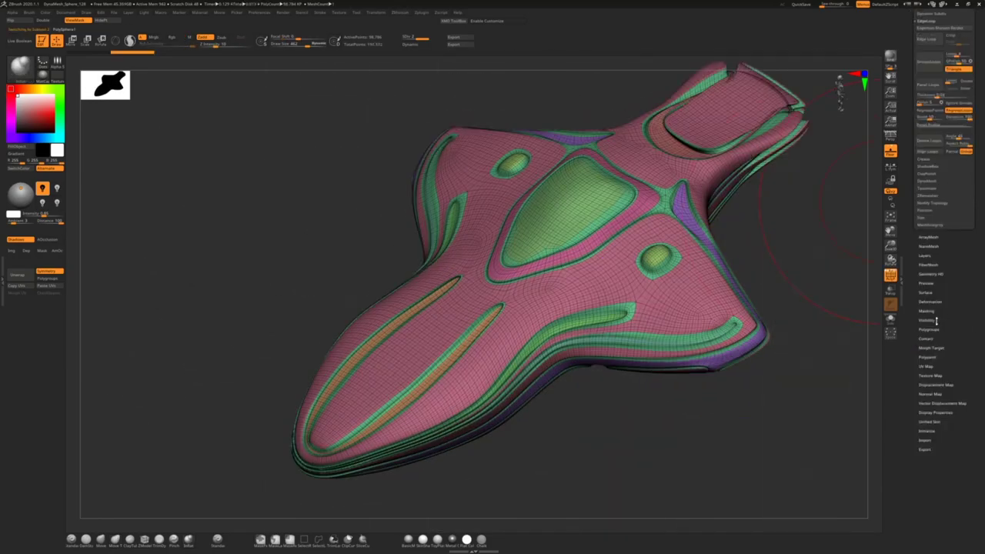
left_click(923, 395)
left_click(923, 395)
left_click(516, 366, "ctrl+shift")
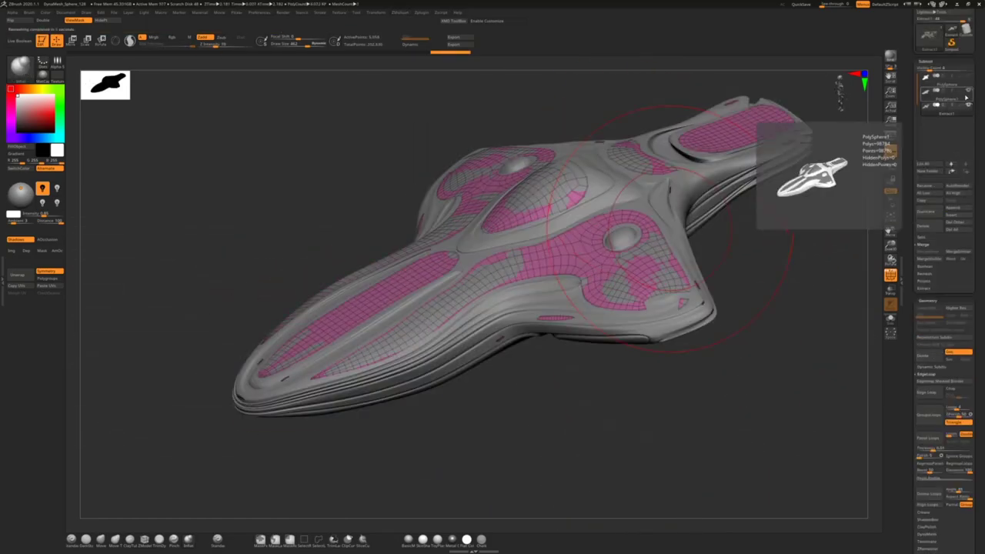
right_click_drag(669, 227, 679, 371)
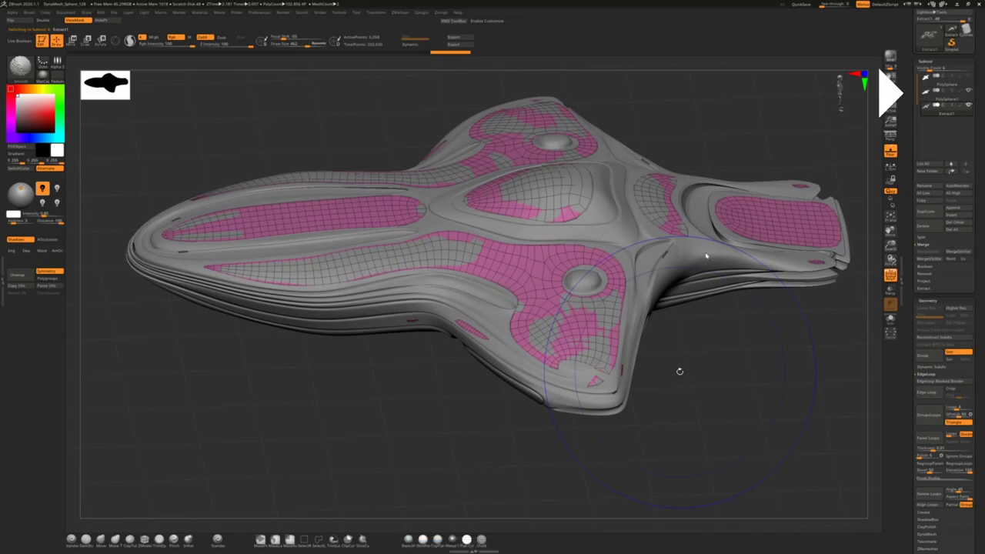
Check the hull from the top with the wireframe toggled, then skip ahead to the paneled hull
key("shift+f")
left_click_drag(715, 356, 708, 385, "shift")
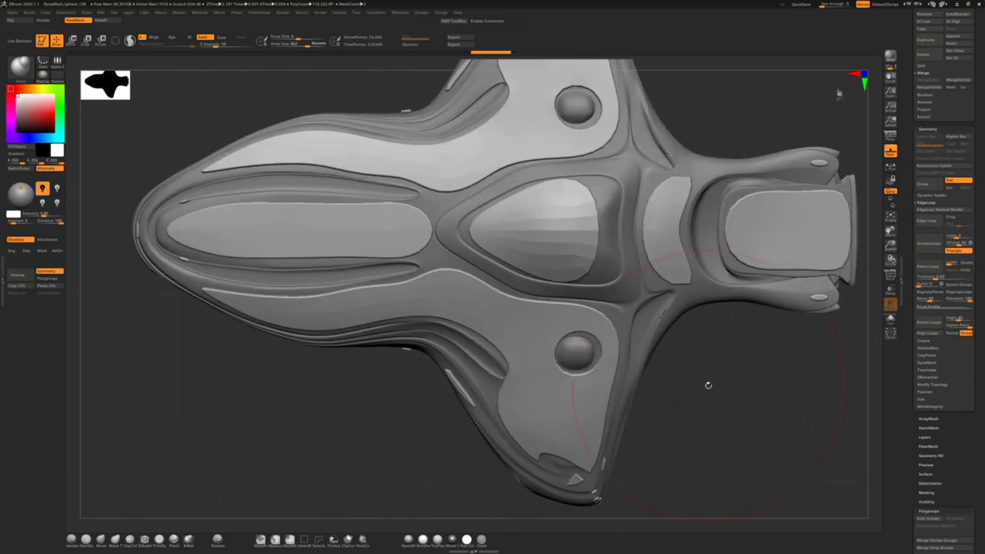
key("shift+f")
left_click(727, 478)
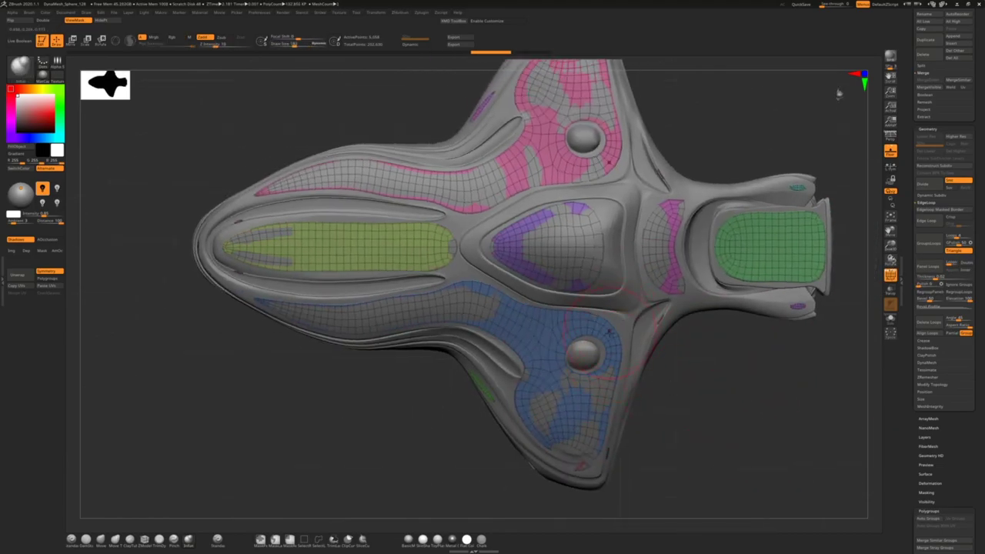
mouse_move(727, 479)
left_mouse_down()
mouse_move(619, 321)
mouse_move(533, 356)
mouse_move(647, 321)
mouse_move(507, 243)
mouse_move(536, 280)
mouse_move(604, 196)
left_mouse_up()
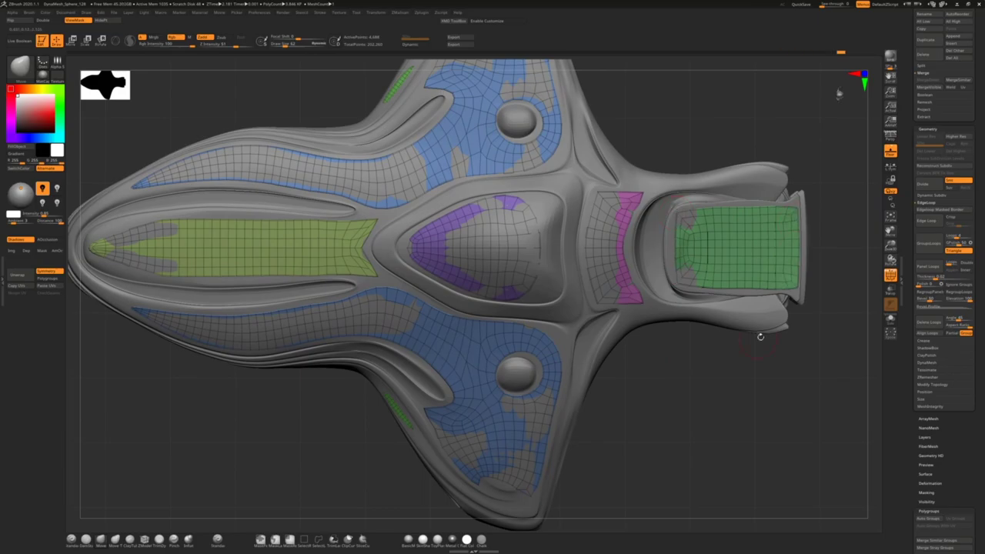
left_click_drag(760, 336, 768, 385)
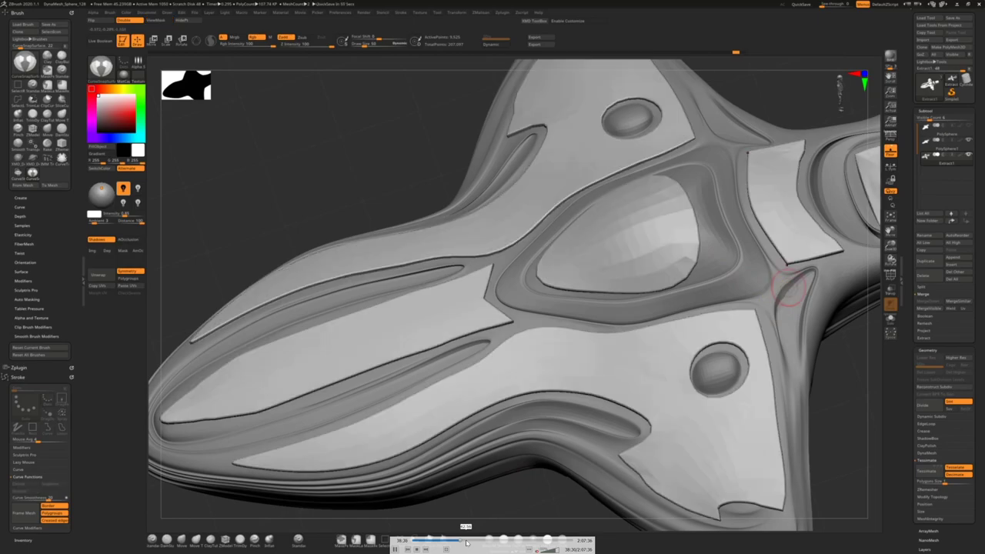
Seek forward to the large round disc and mechanical hatch on the rear engine block
left_click(466, 542)
left_click(485, 541)
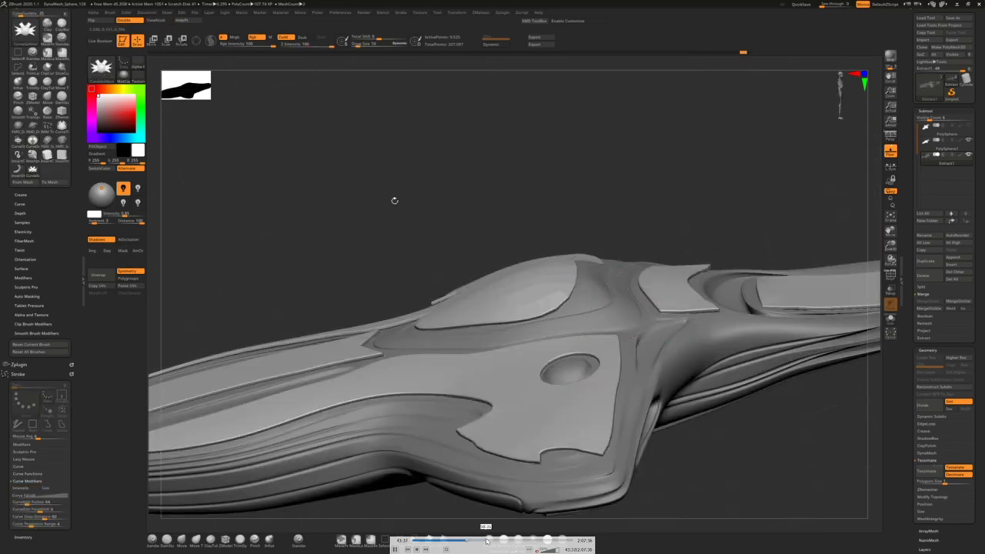
left_click(476, 542)
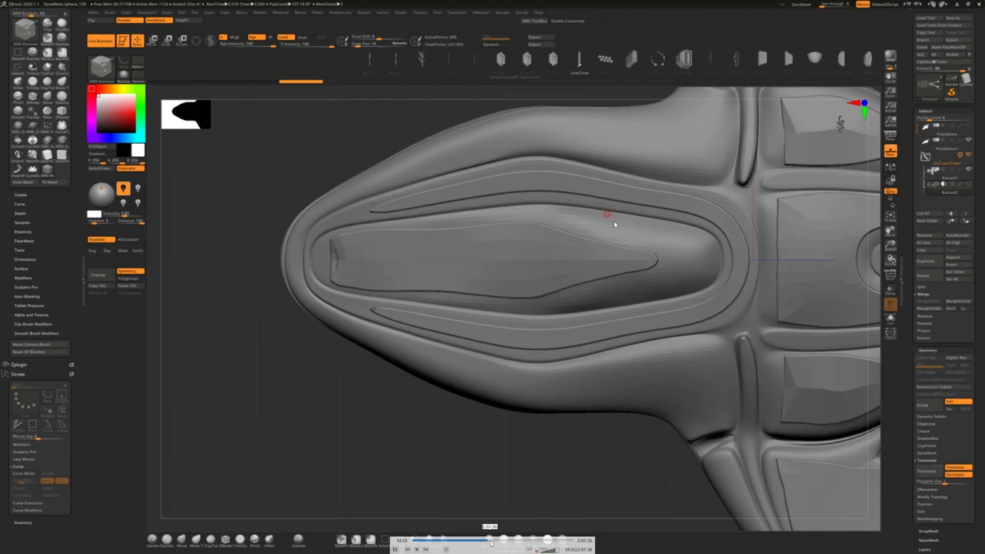
left_click(490, 542)
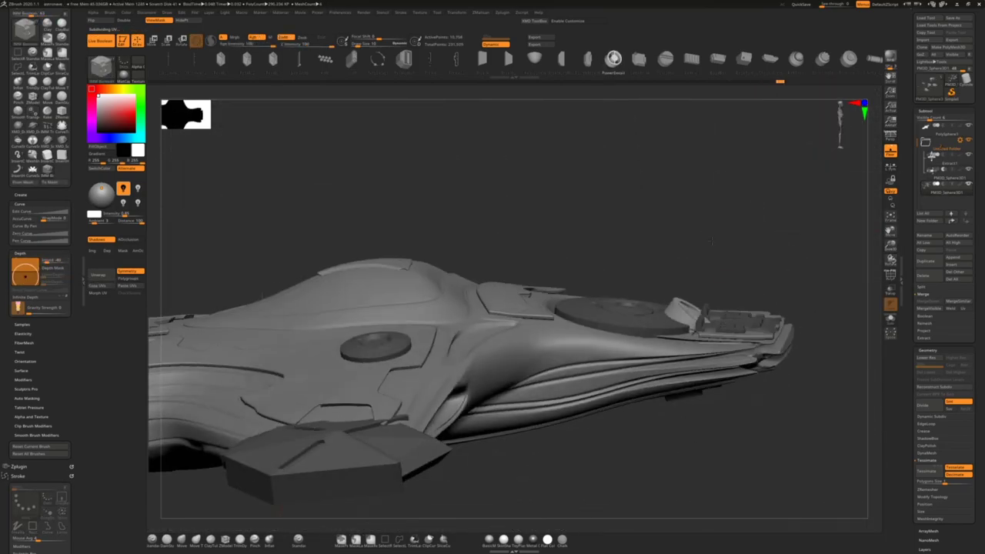
Advance to the nose's U-shaped slot insets, vent-hole rows and screw-head details
left_click_drag(711, 243, 558, 372, "shift")
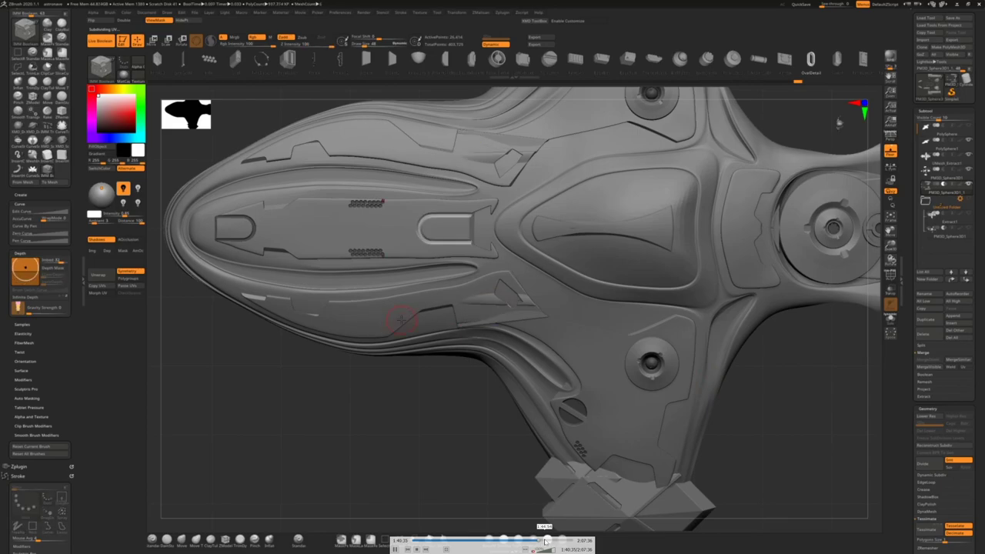
Scrub through the end of the timelapse to view the fully detailed hull
left_click_drag(544, 540, 549, 541)
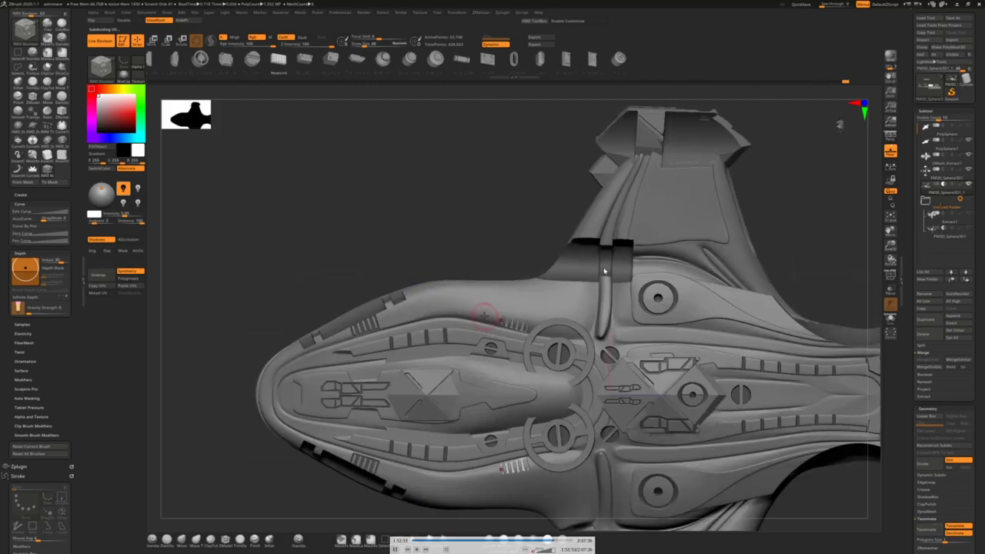
left_click_drag(569, 541, 563, 541)
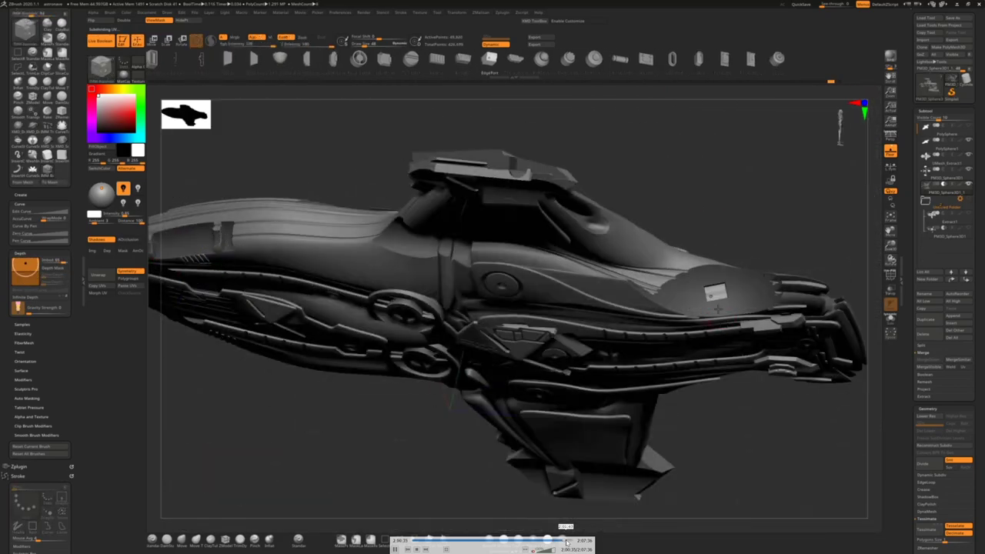
left_click(568, 541)
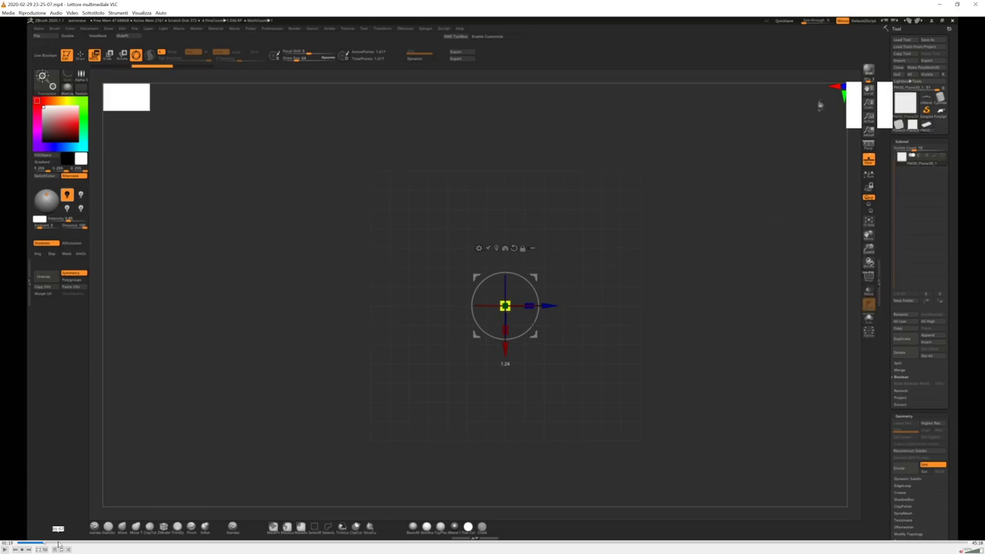
Scrub the VLC seek bar past the grey plane to the canyon with tanks and a small structure
left_click_drag(59, 544, 114, 544)
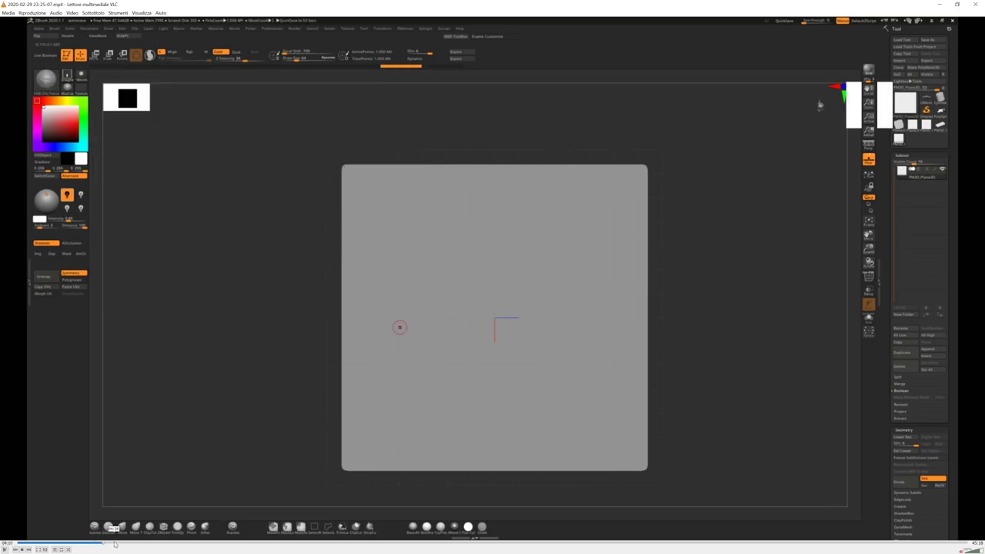
left_click_drag(116, 545, 119, 545)
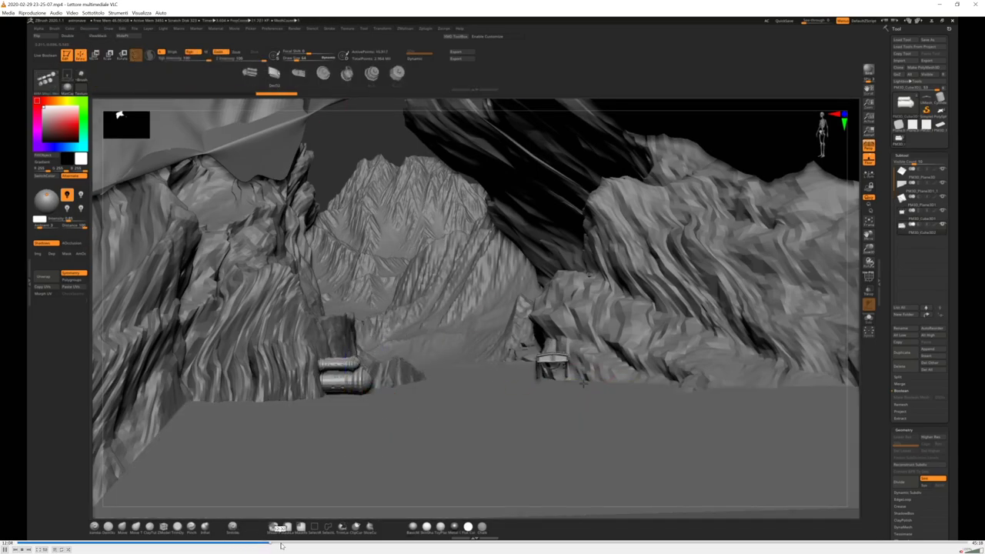
Advance playback about a minute to the overlapping heightmap terrain planes over the canyon
left_click_drag(281, 545, 326, 545)
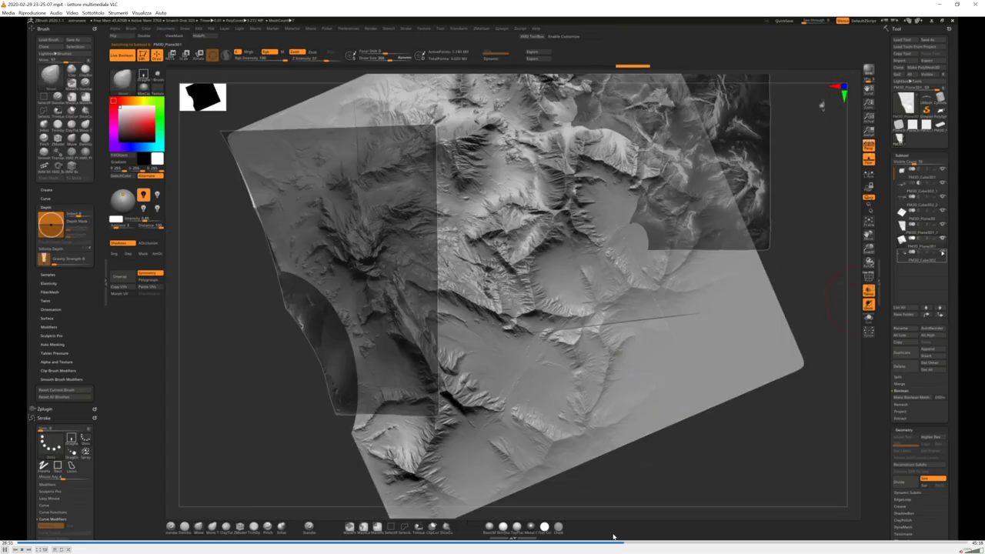
Scrub forward through the terrain sculpting footage to the olive-green layered heightmap terrain
left_click_drag(613, 536, 645, 544)
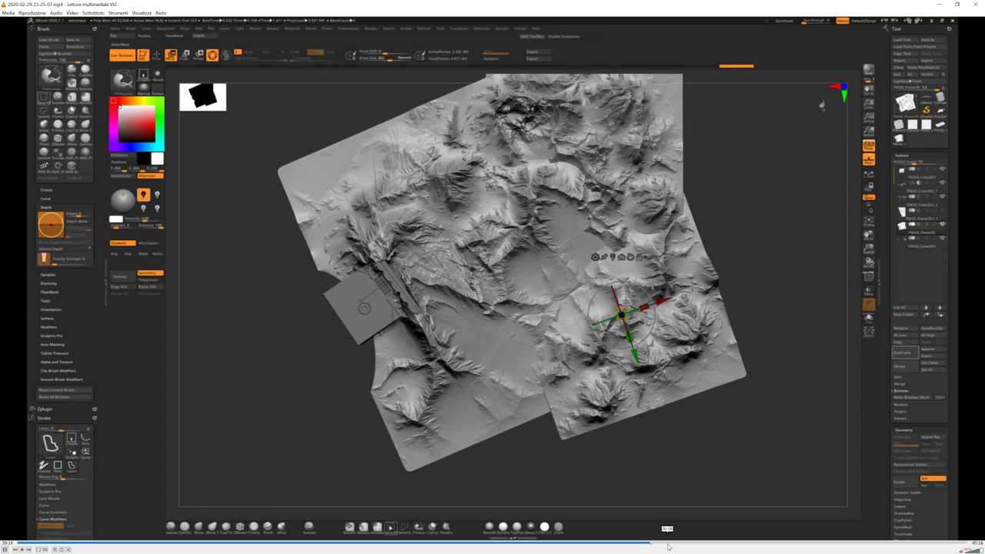
left_click_drag(668, 546, 677, 545)
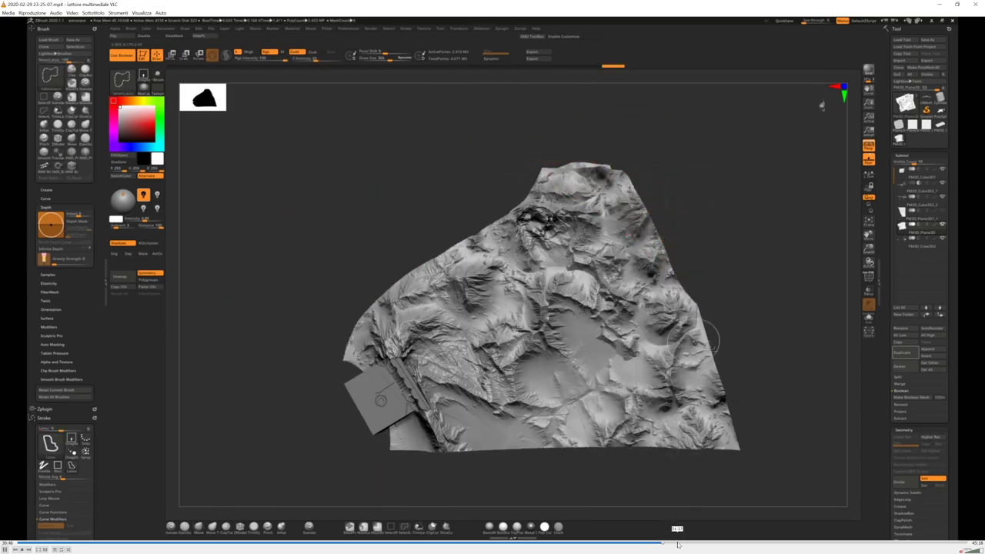
left_click(677, 544)
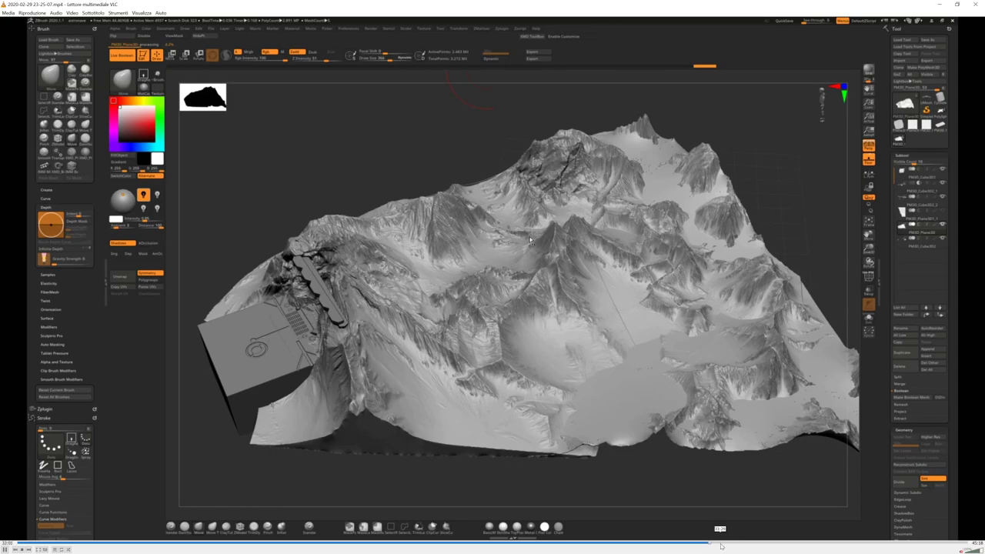
left_click(747, 545)
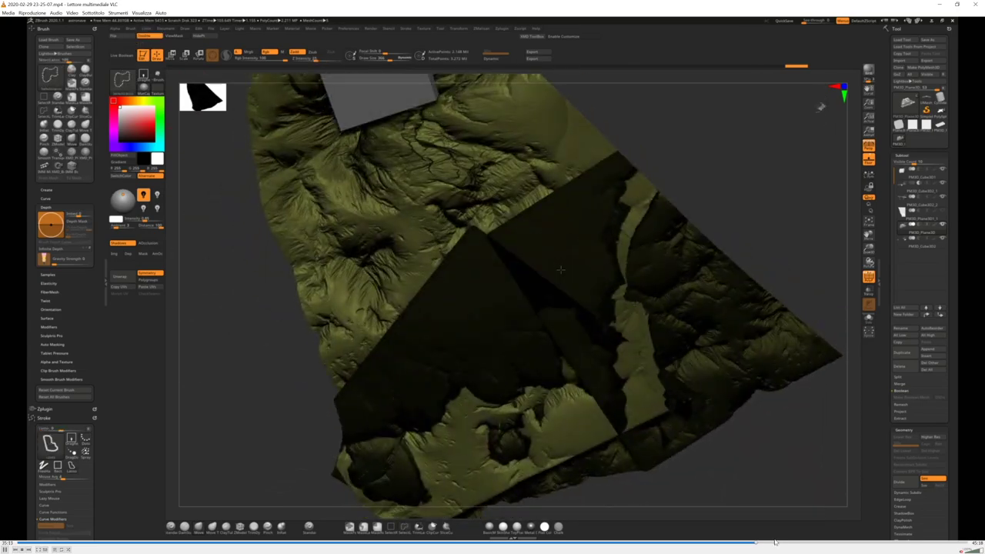
Jump ahead to the grey mountain ridge with its block structure and floating torn slivers
left_click_drag(770, 546, 808, 545)
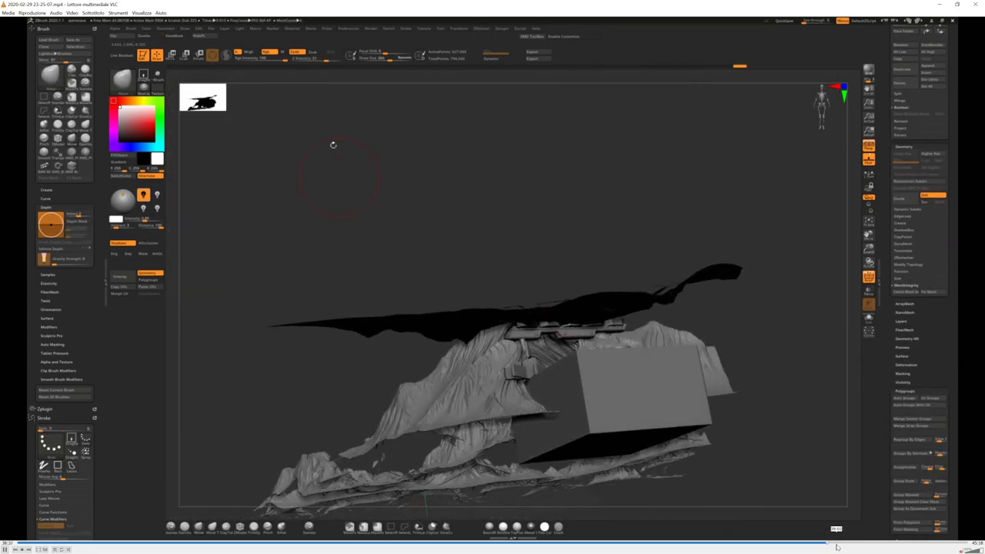
left_click(845, 546)
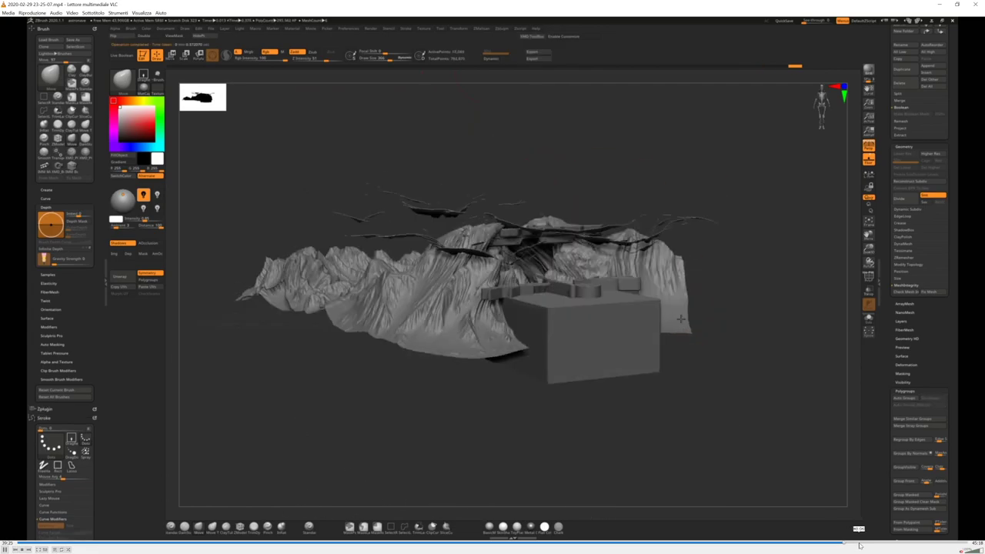
Skip ahead to the box platform with a circular emblem beneath the block bridge
left_click(881, 546)
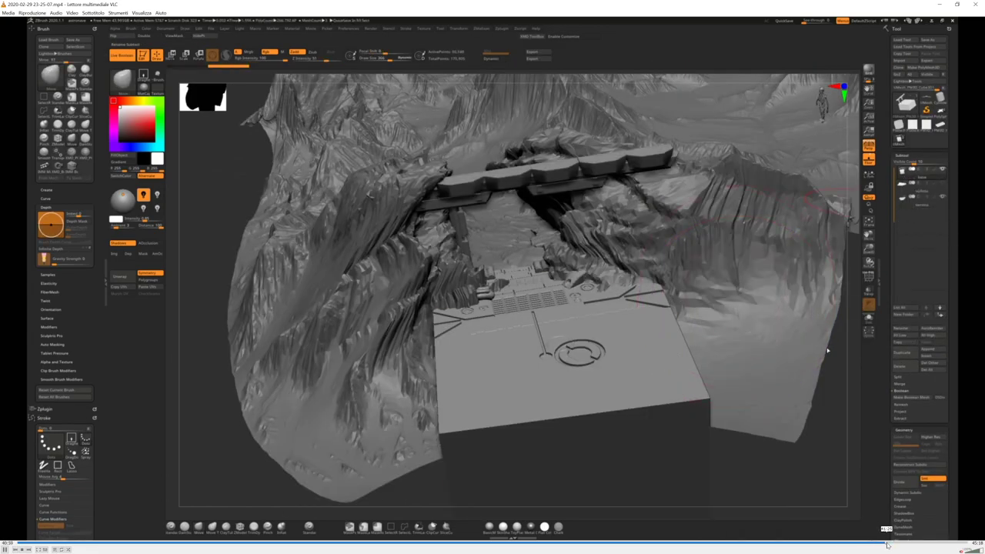
left_click(899, 544)
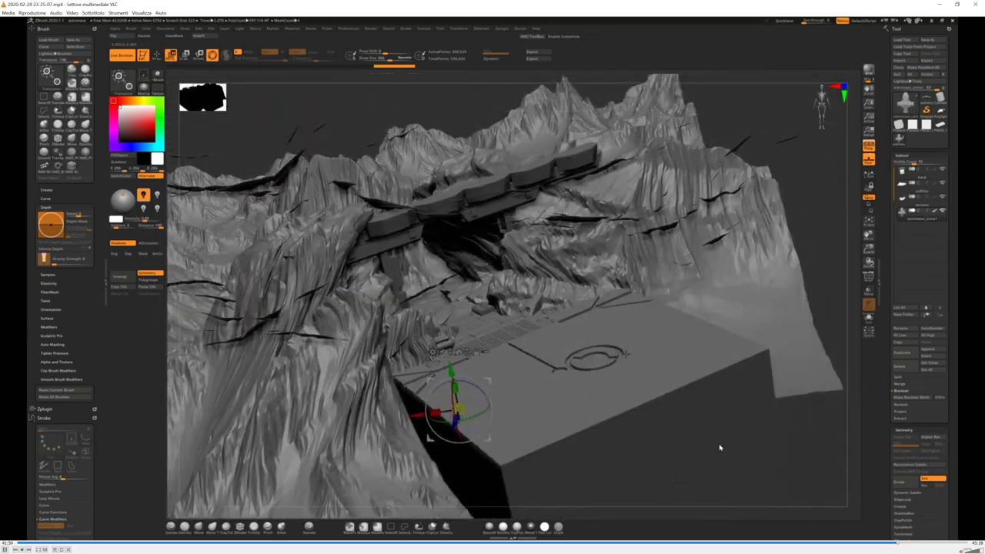